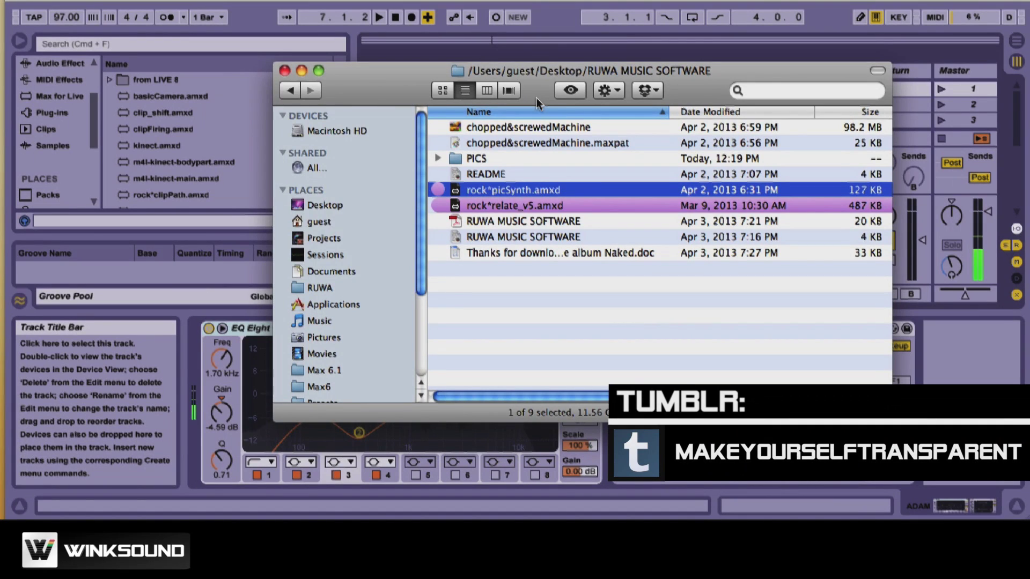
- Move the RUWA MUSIC SOFTWARE window aside and drop rock*picSynth.amxd into Live, creating a MIDI track
{"action": "left_click_drag", "start_coordinate": [536, 98], "coordinate": [704, 210]}
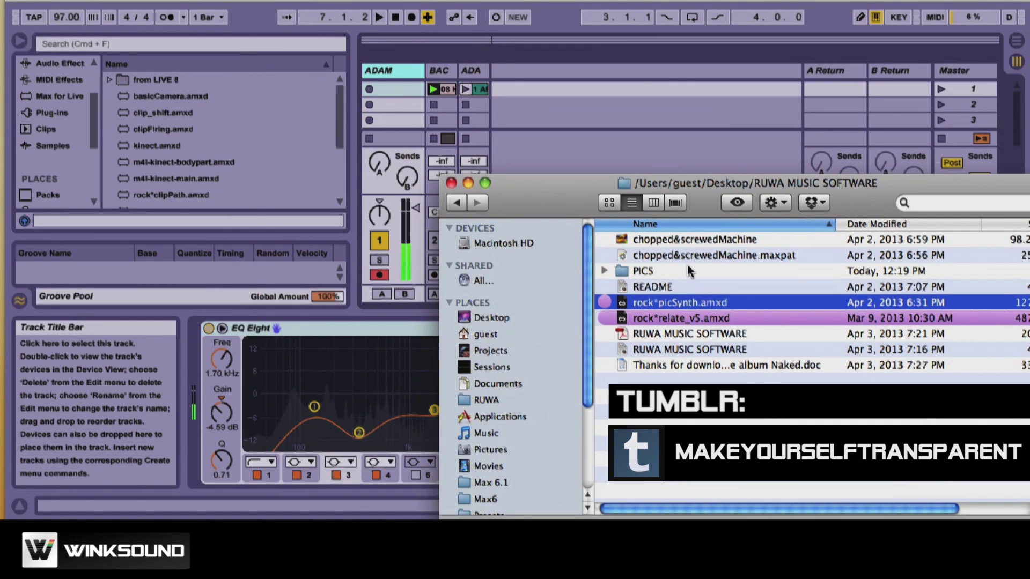
{"action": "left_click_drag", "start_coordinate": [674, 301], "coordinate": [559, 75]}
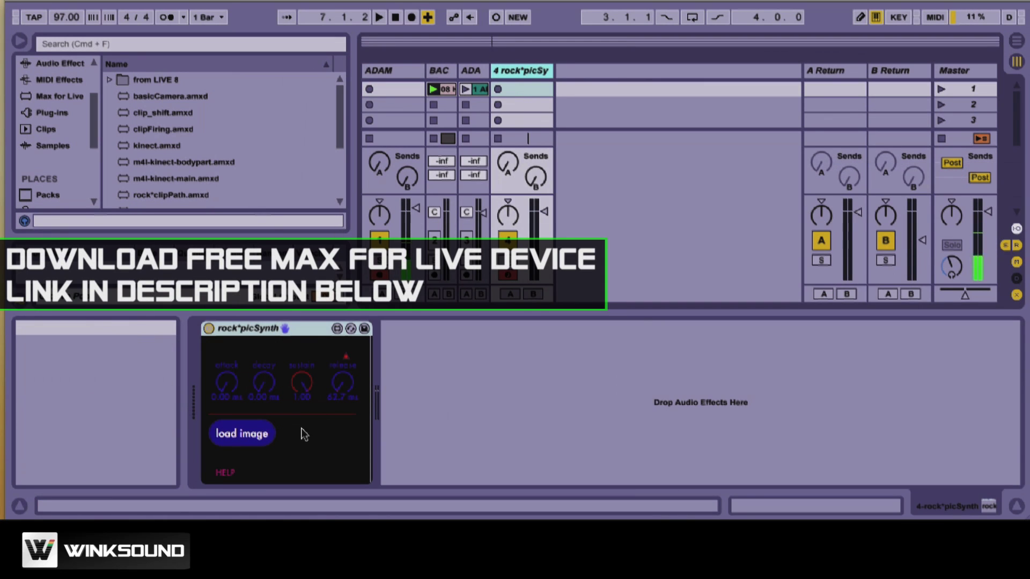
- Open the rock*picSynth HELP explanation, then close it
{"action": "left_click", "coordinate": [223, 474]}
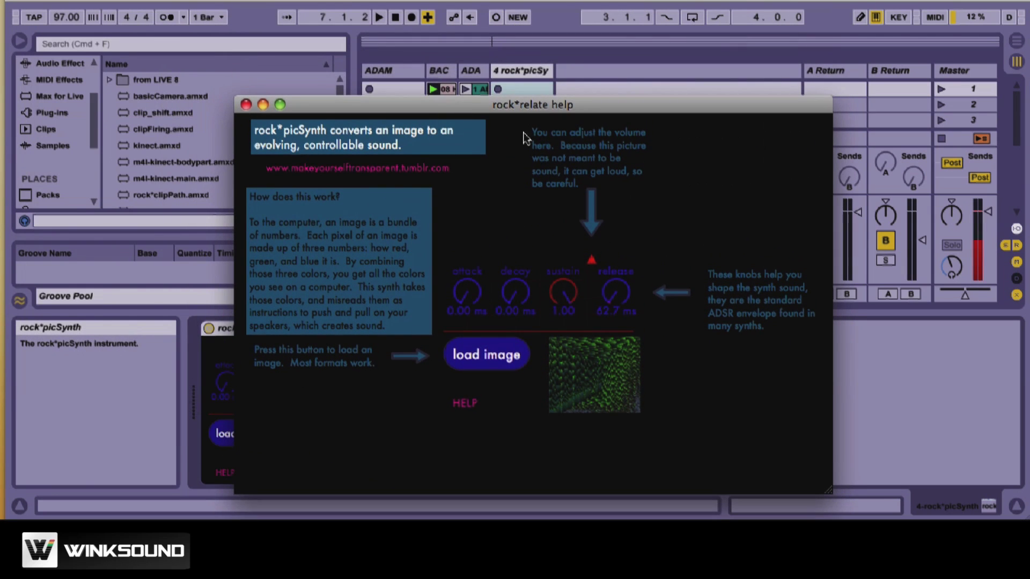
{"action": "left_click", "coordinate": [246, 105]}
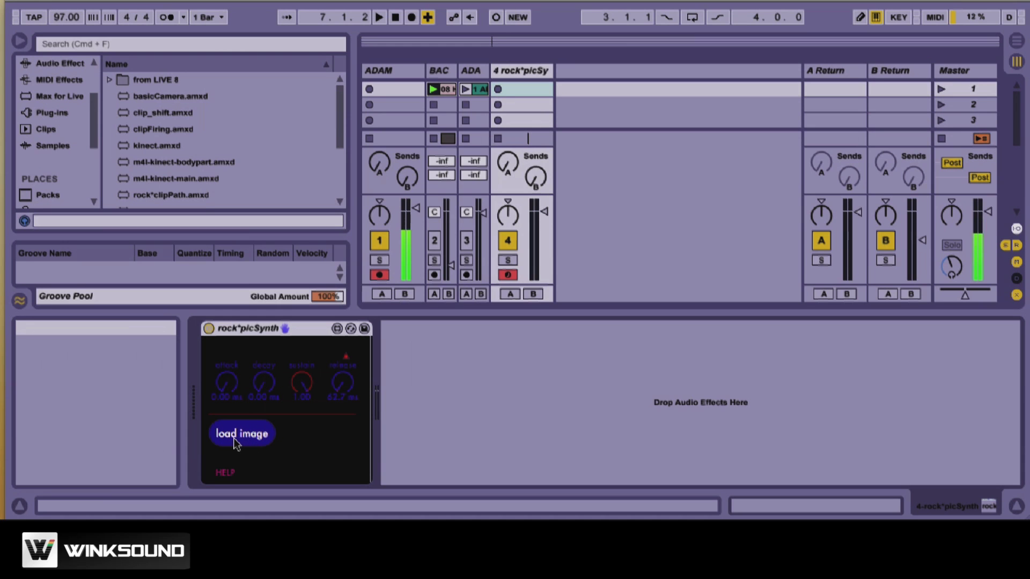
- Open rock*picSynth's image picker and browse to Desktop > RUWA MUSIC SOFTWARE > PICS
{"action": "left_click", "coordinate": [241, 439]}
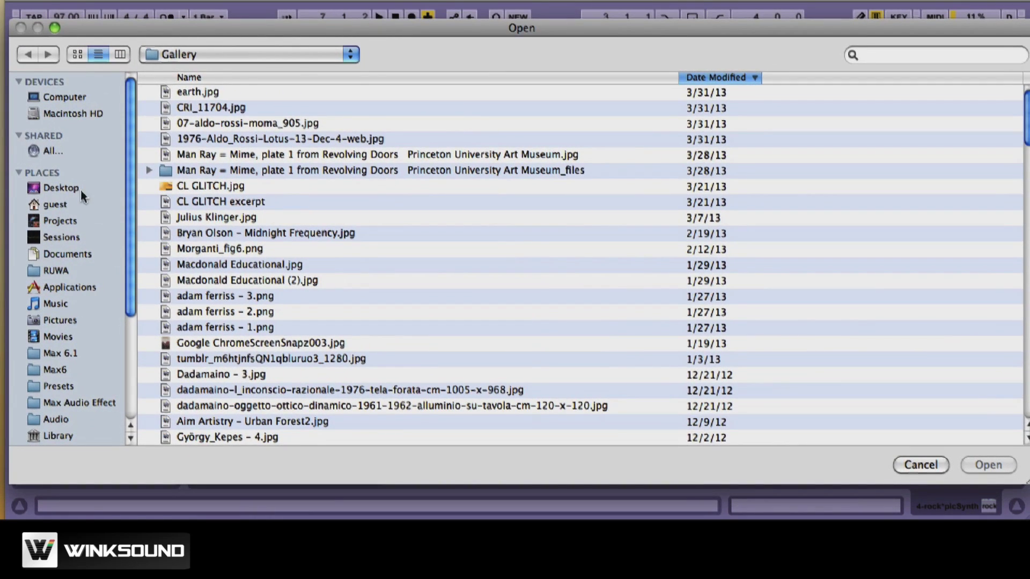
{"action": "left_click", "coordinate": [62, 188]}
{"action": "double_click", "coordinate": [238, 93]}
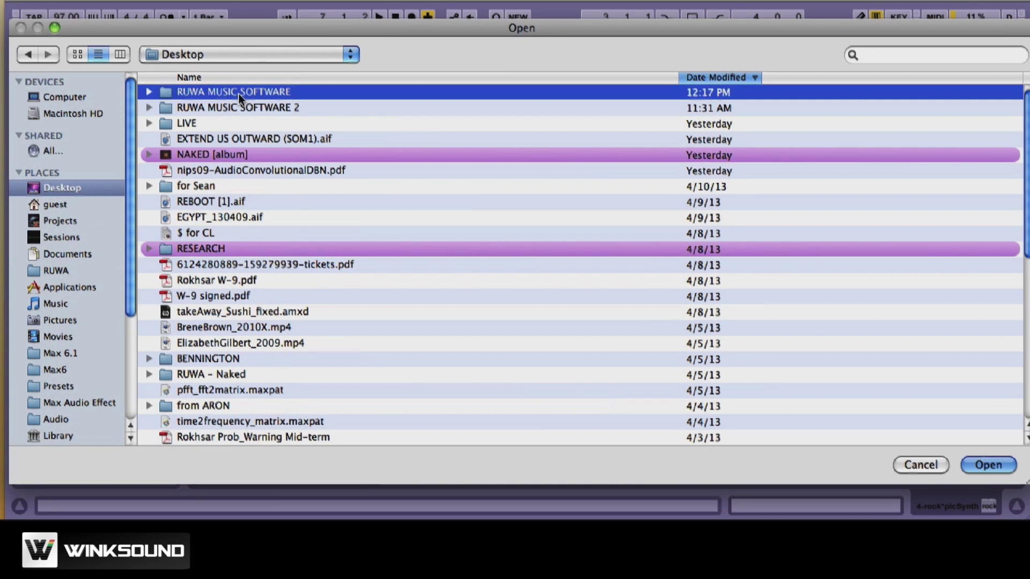
{"action": "left_click", "coordinate": [212, 90]}
{"action": "key", "text": "Right"}
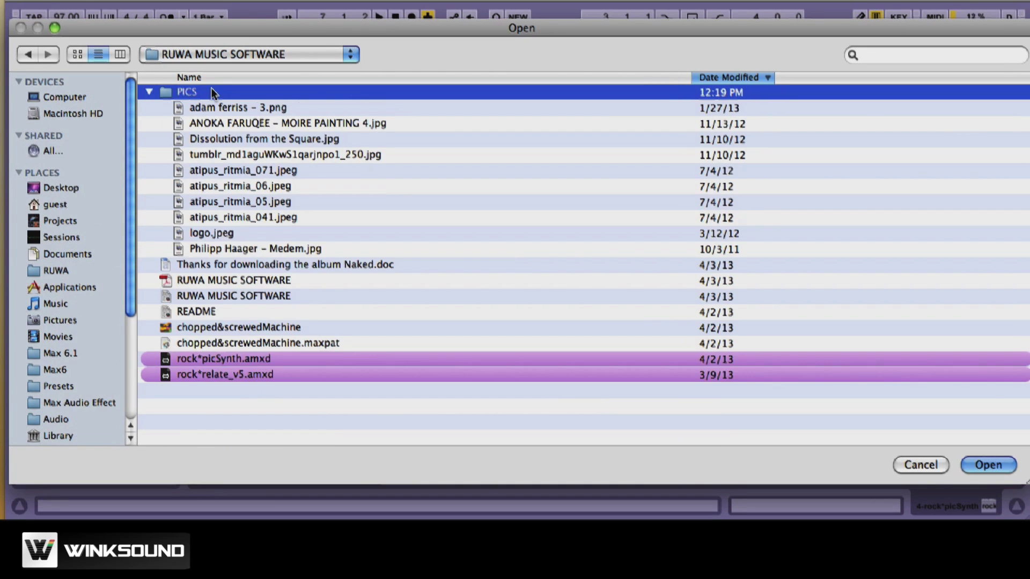
- Preview the PICS images and load atipus_ritmia_06.jpeg into the synth
{"action": "key", "text": "Down"}
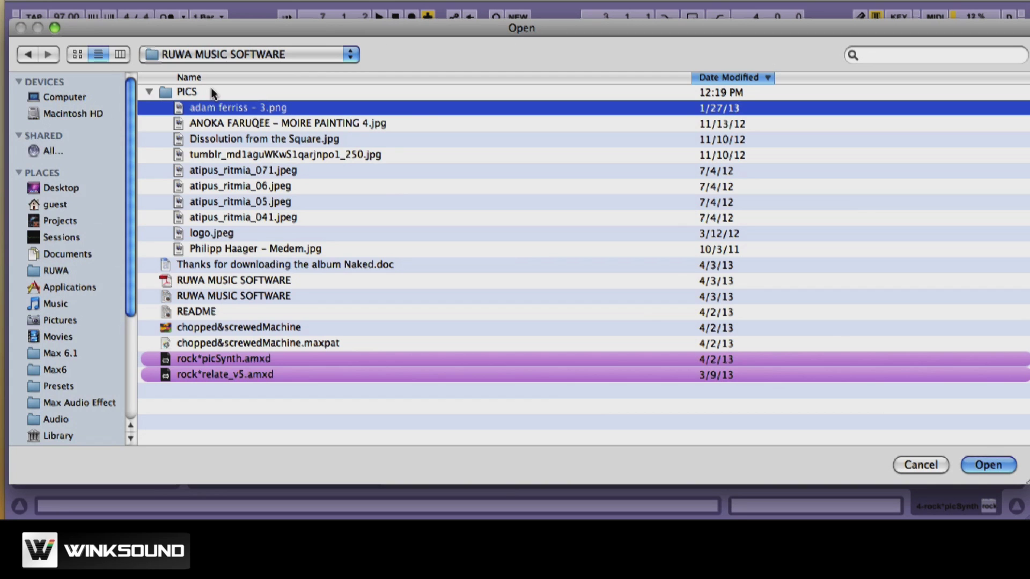
{"action": "key", "text": "space"}
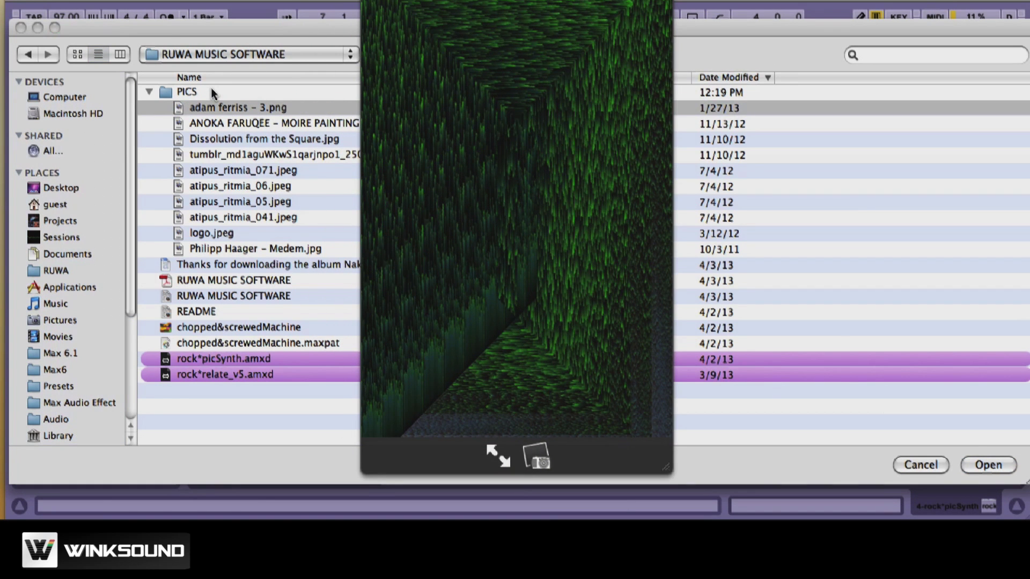
{"action": "key", "text": "Down"}
{"action": "key", "text": "Down"}
{"action": "key", "text": "Down"}
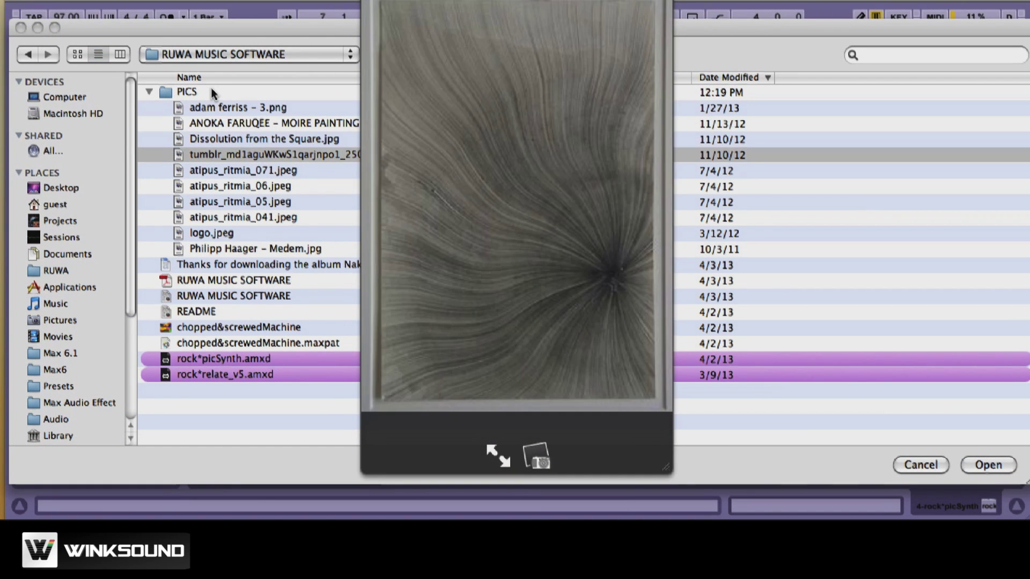
{"action": "key", "text": "Down"}
{"action": "key", "text": "Down"}
{"action": "key", "text": "Down"}
{"action": "key", "text": "Down"}
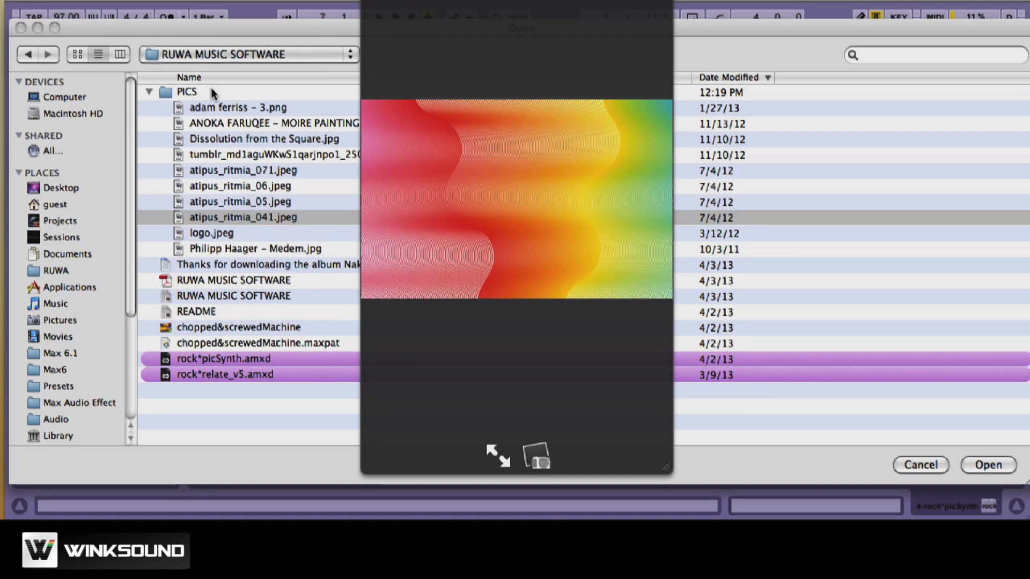
{"action": "key", "text": "Up"}
{"action": "key", "text": "Up"}
{"action": "key", "text": "Up"}
{"action": "key", "text": "Down"}
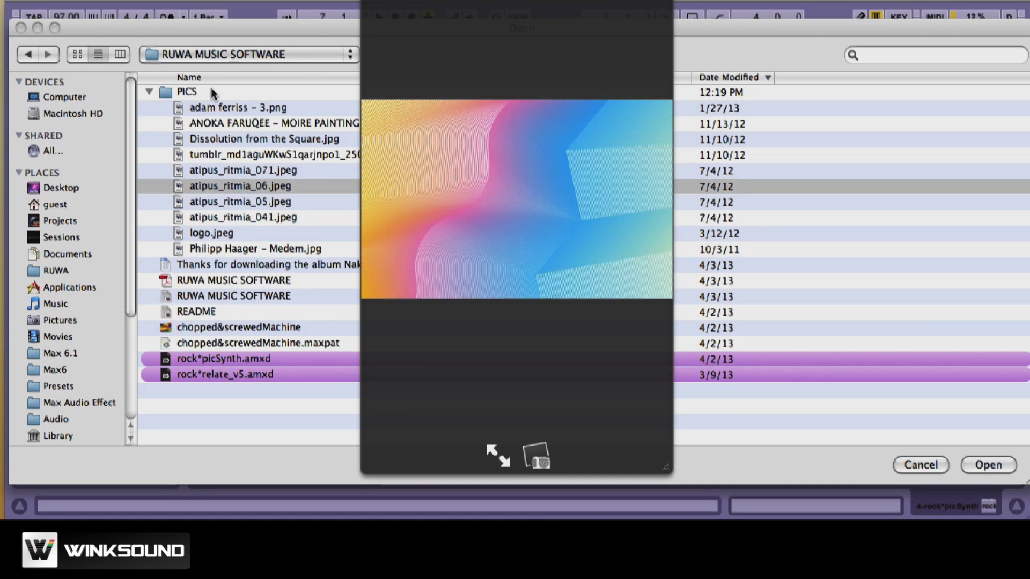
{"action": "key", "text": "Down"}
{"action": "key", "text": "Down"}
{"action": "key", "text": "Down"}
{"action": "key", "text": "Down"}
{"action": "key", "text": "Up"}
{"action": "key", "text": "Up"}
{"action": "key", "text": "Up"}
{"action": "key", "text": "Up"}
{"action": "key", "text": "space"}
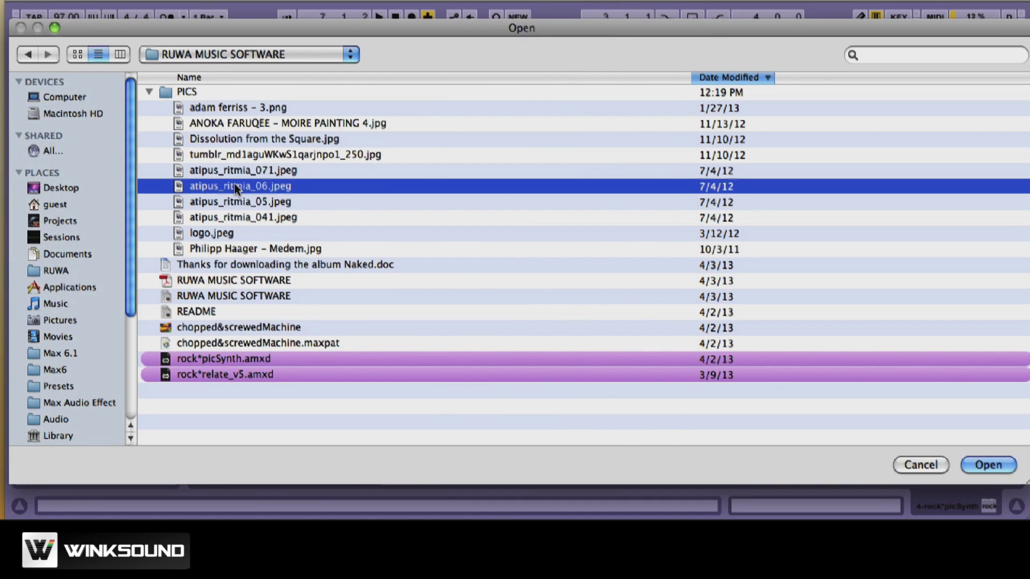
{"action": "key", "text": "Return"}
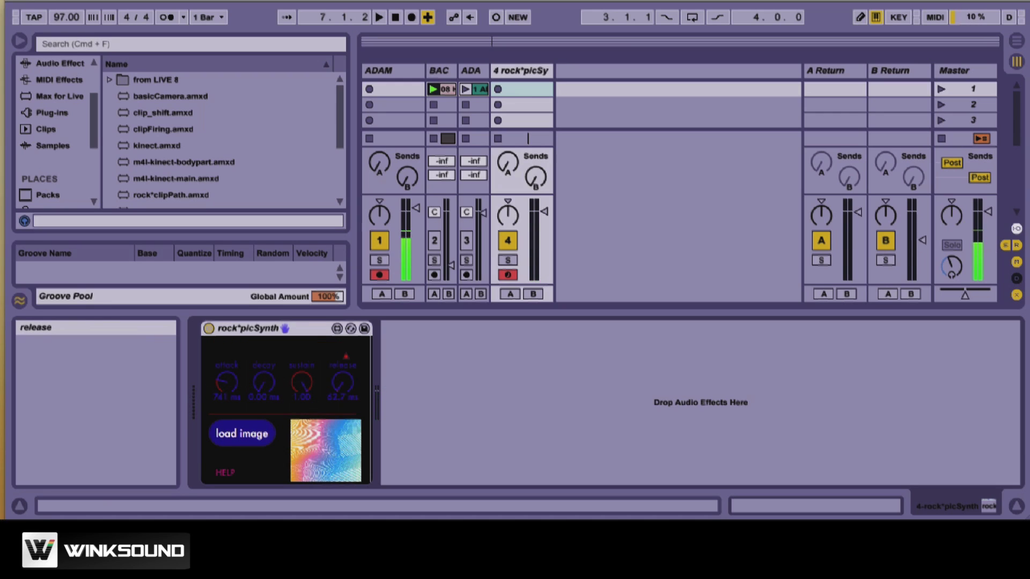
- Lengthen the rock*picSynth release to over a second while notes play
{"action": "left_click_drag", "start_coordinate": [342, 383], "coordinate": [342, 368]}
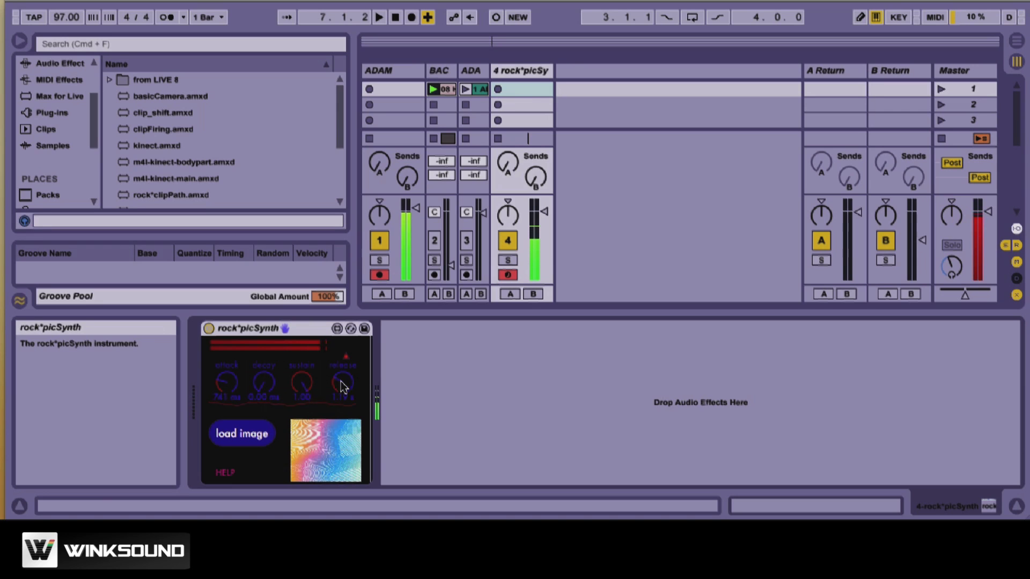
- Preview the PICS images and load Dissolution from the Square.jpg into rock*picSynth
{"action": "left_click", "coordinate": [241, 434]}
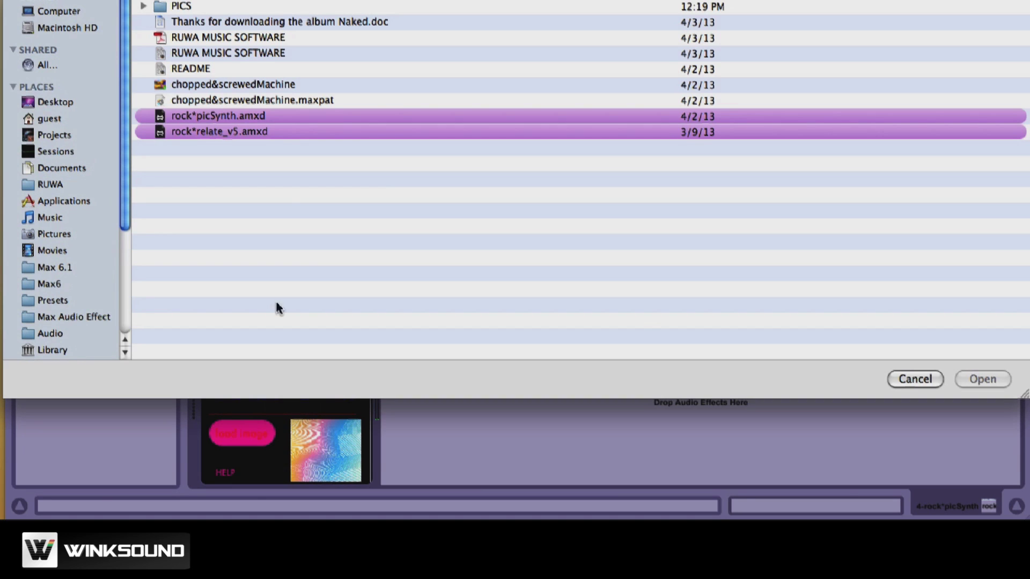
{"action": "double_click", "coordinate": [216, 5]}
{"action": "left_click", "coordinate": [231, 50]}
{"action": "key", "text": "space"}
{"action": "key", "text": "Up"}
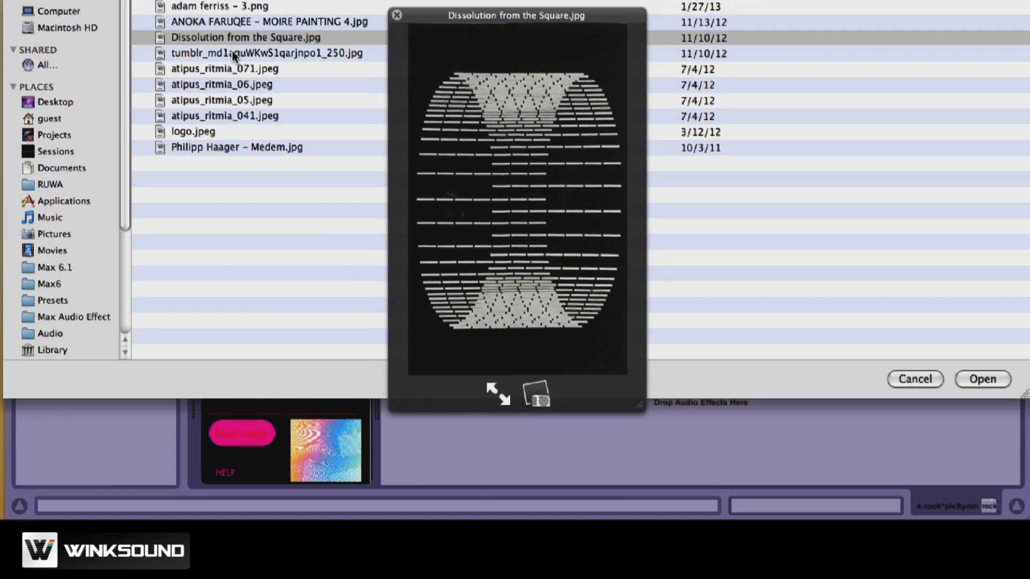
{"action": "key", "text": "space"}
{"action": "key", "text": "Return"}
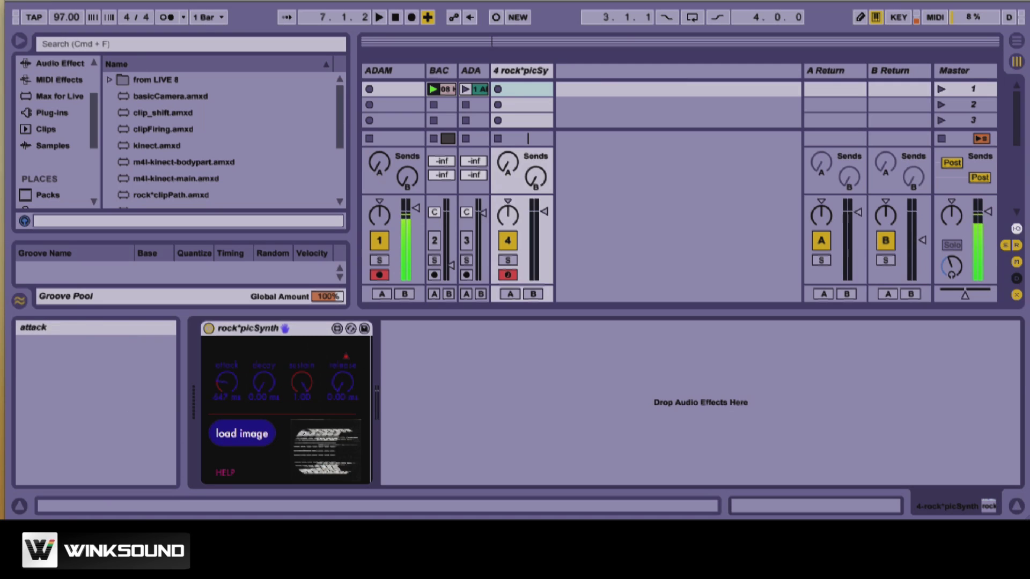
- Drag the attack to 0 ms, then preview and load the long-named tumblr jpg
{"action": "left_click_drag", "start_coordinate": [225, 382], "coordinate": [225, 382]}
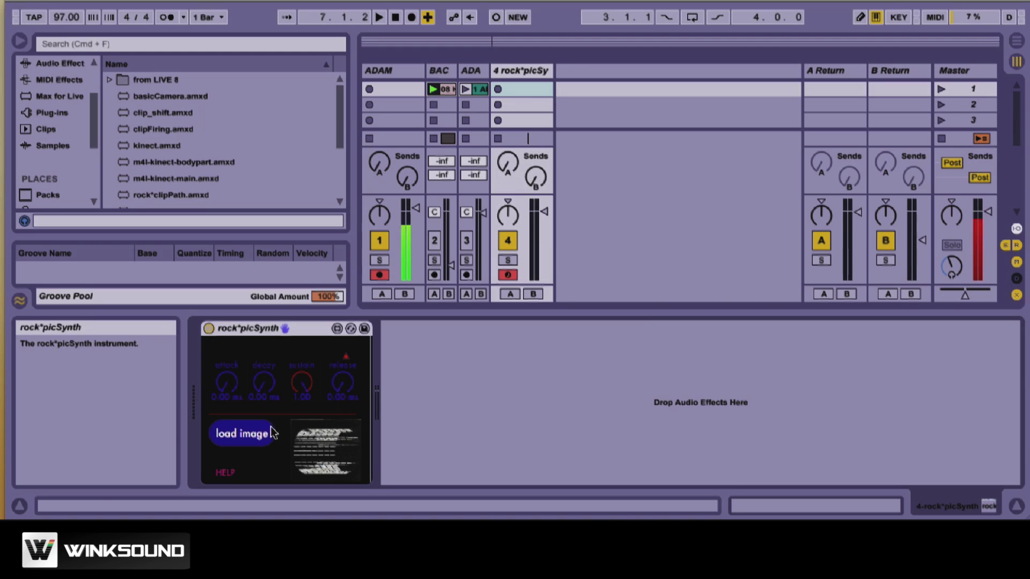
{"action": "left_click", "coordinate": [252, 433]}
{"action": "left_click", "coordinate": [273, 53]}
{"action": "key", "text": "space"}
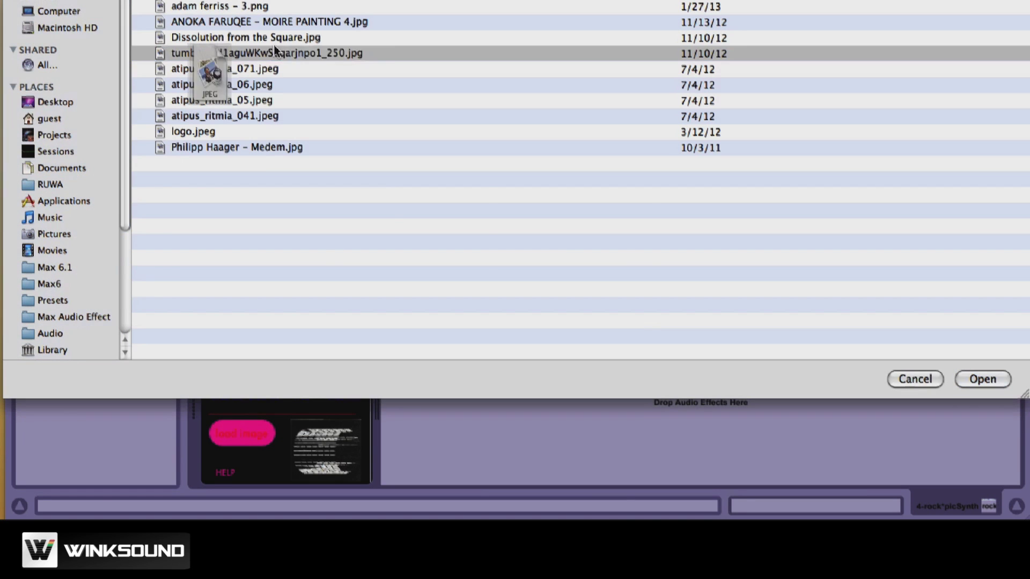
{"action": "key", "text": "space"}
{"action": "key", "text": "Return"}
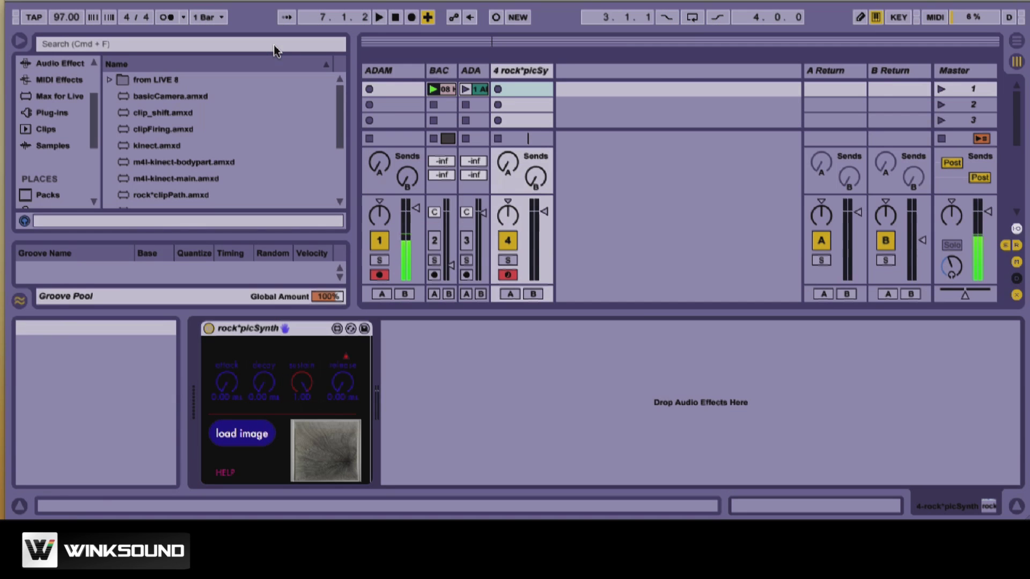